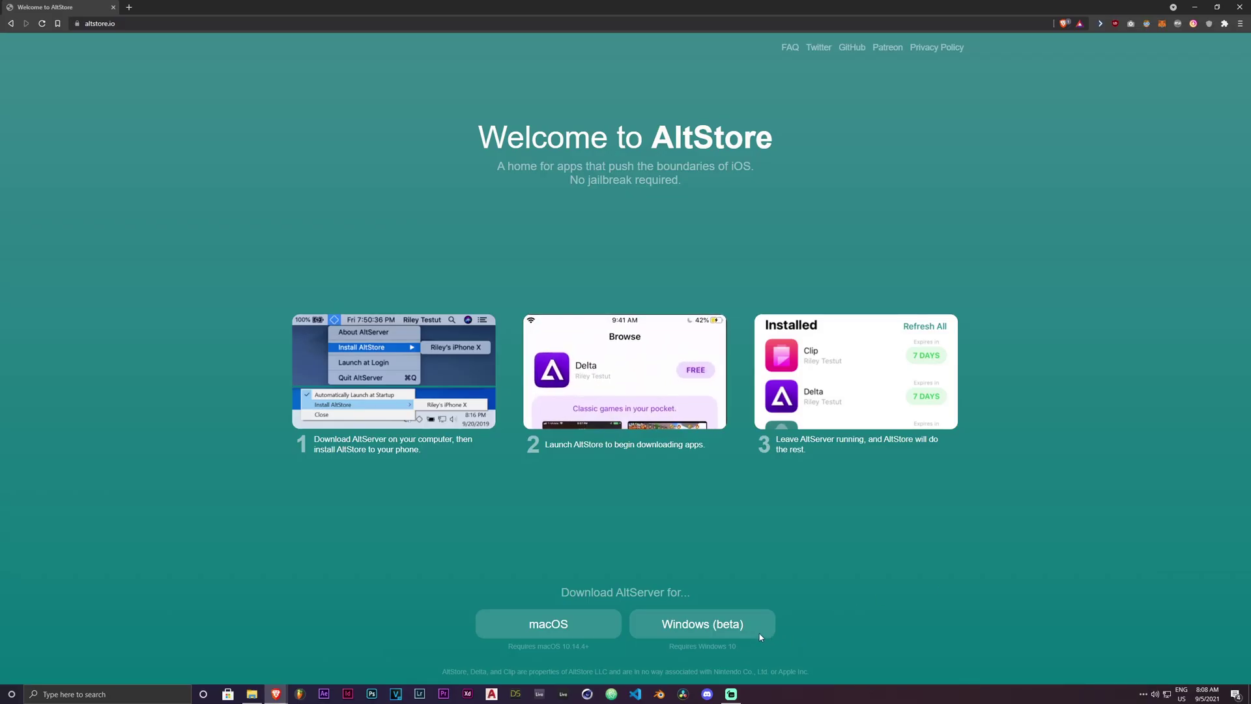
- Download the Windows (beta) AltServer installer zip from altstore.io
click(728, 624)
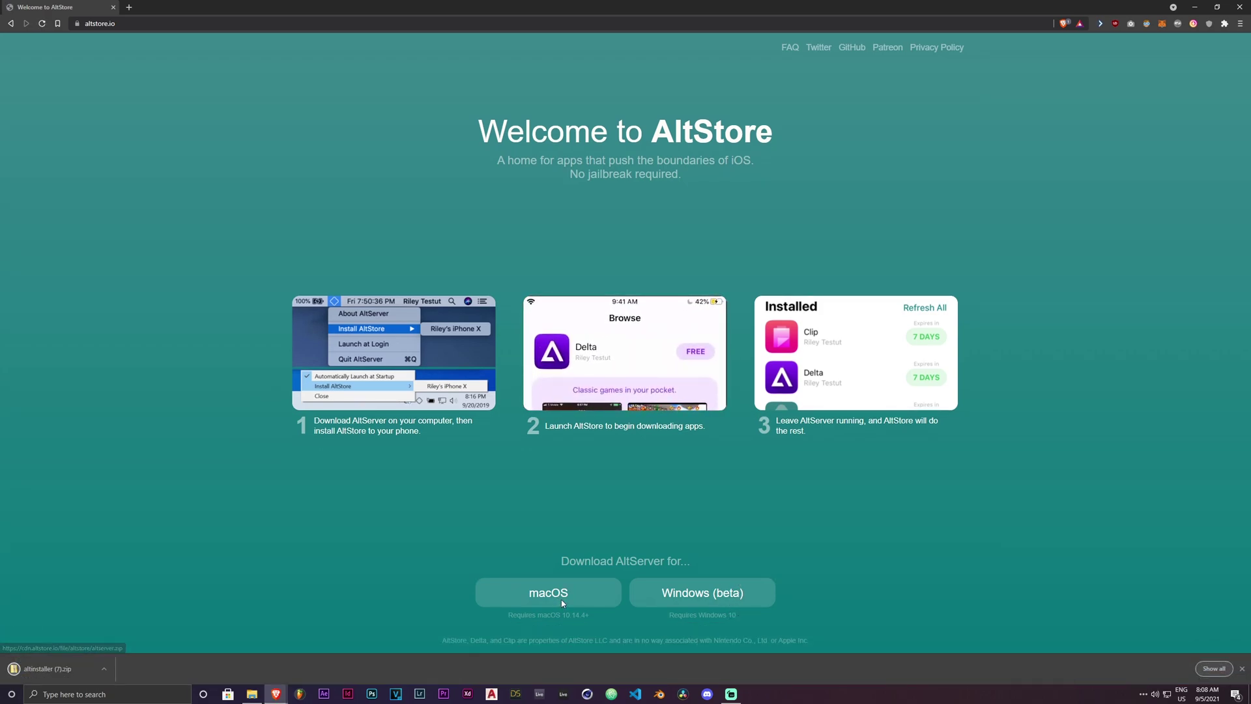
- Copy the AltInstaller and setup files from the downloaded zip into the alttut folder, then close the zip
click(59, 668)
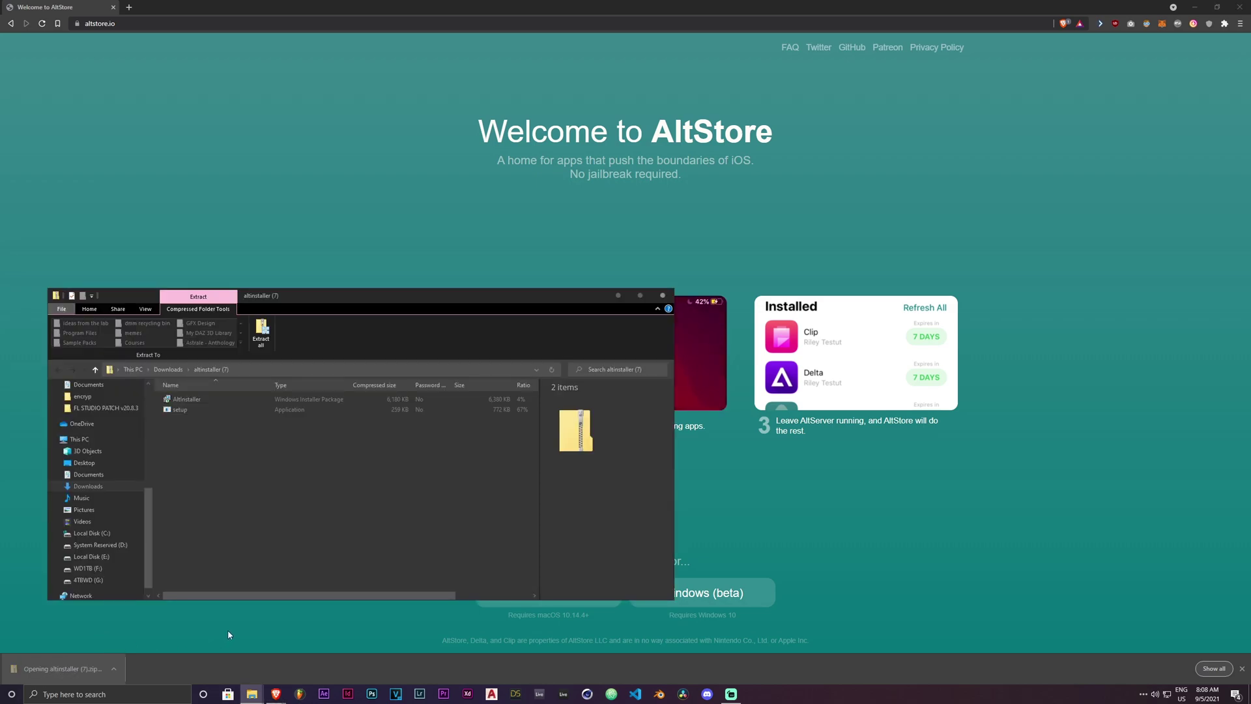
mouse_move(251, 694)
click(216, 656)
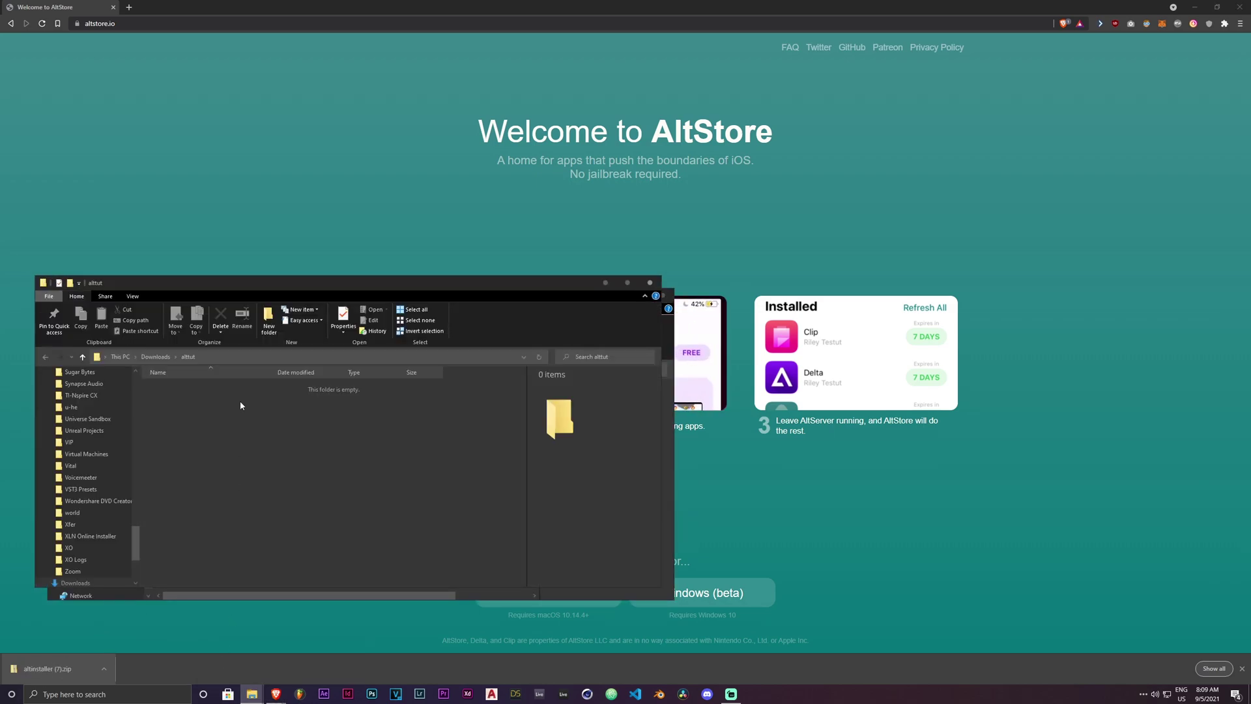
drag(195, 282, 637, 283)
mouse_move(269, 421)
mouse_down()
mouse_move(268, 396)
mouse_move(774, 430)
mouse_up()
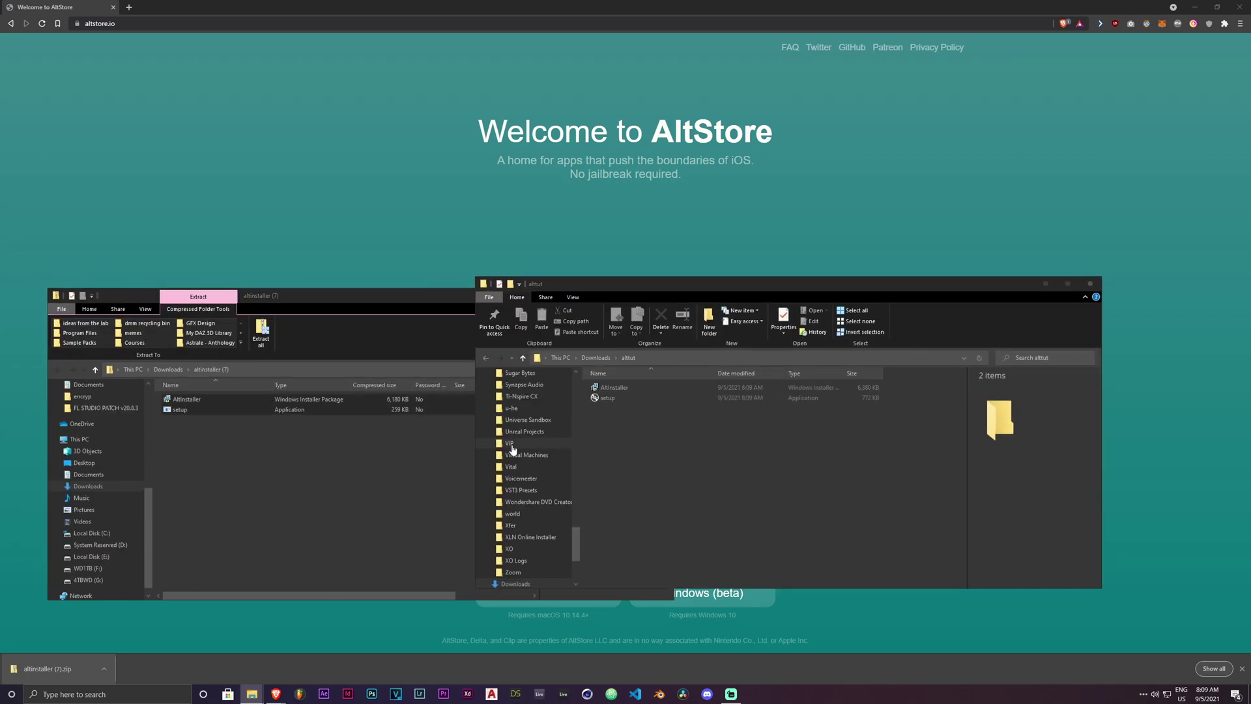
click(460, 430)
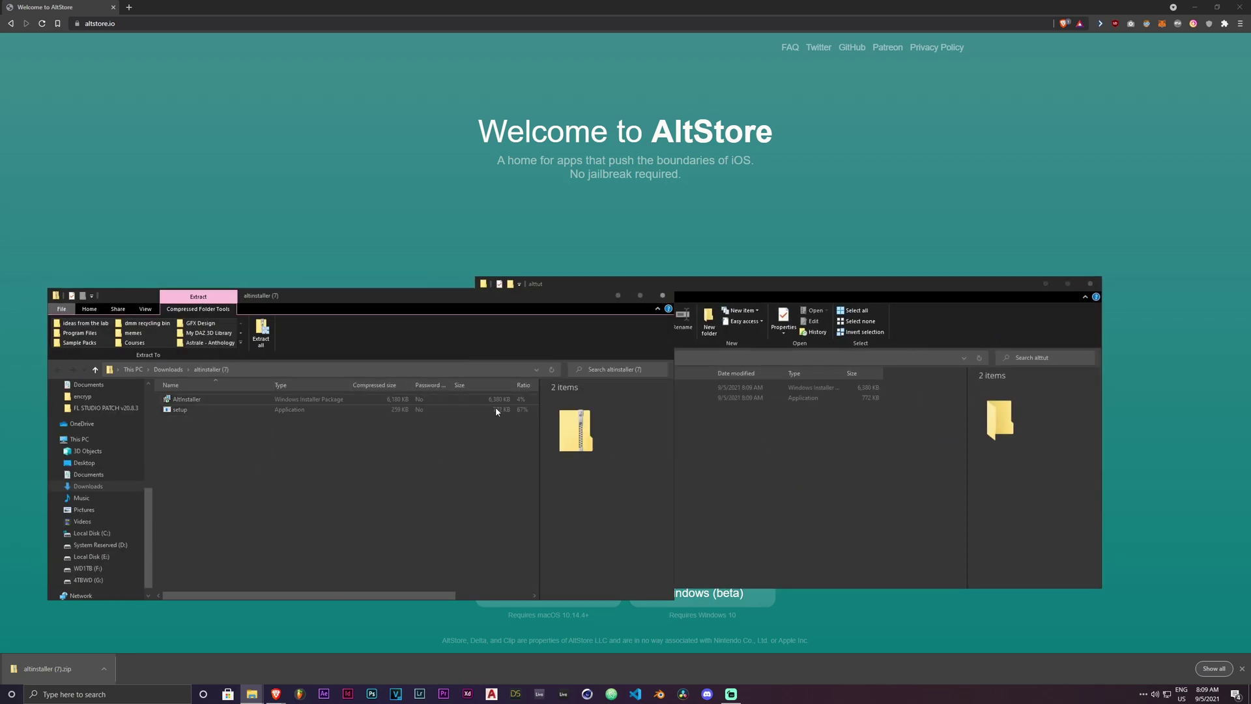
click(666, 293)
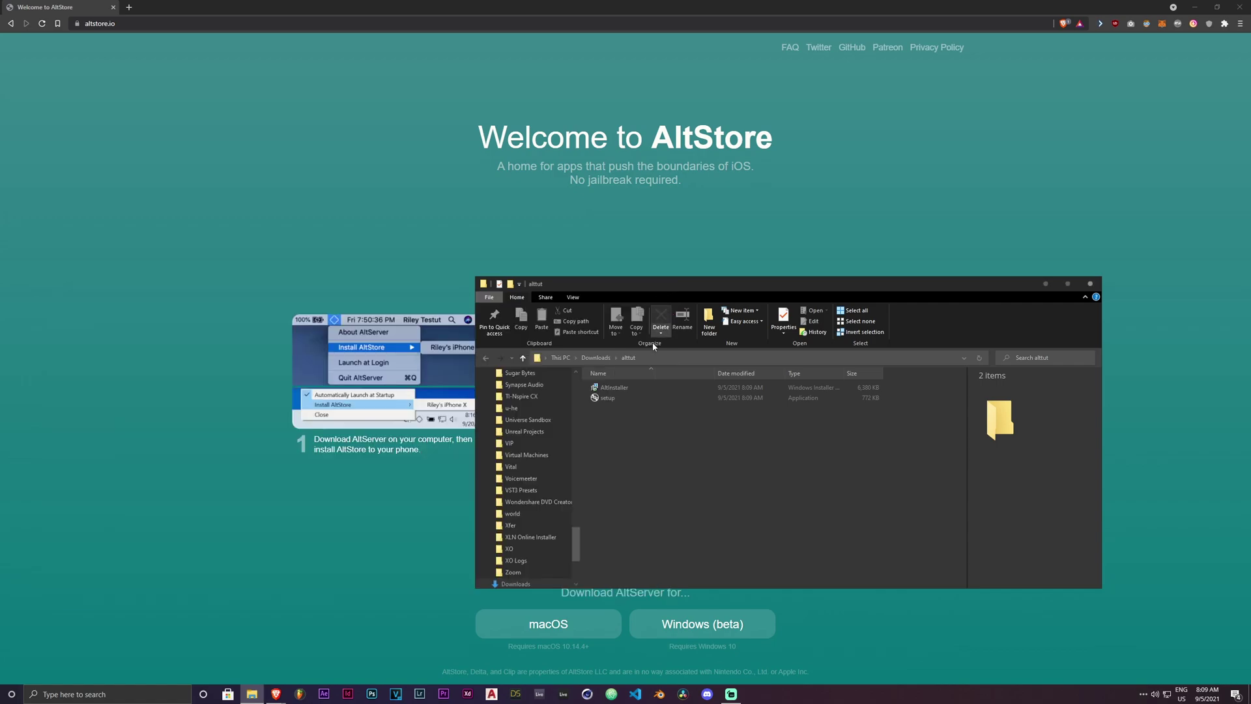
- Run AltServer setup through the welcome page, keeping the default installation folder
double_click(644, 401)
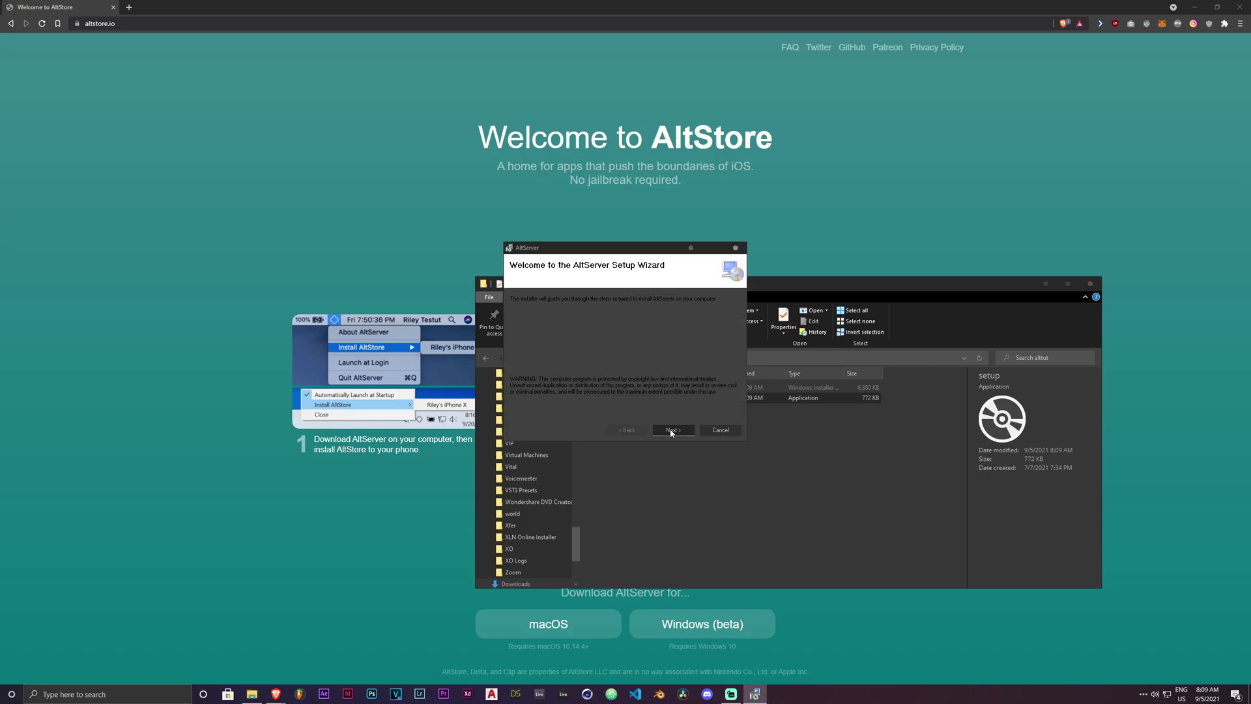
click(672, 430)
click(672, 433)
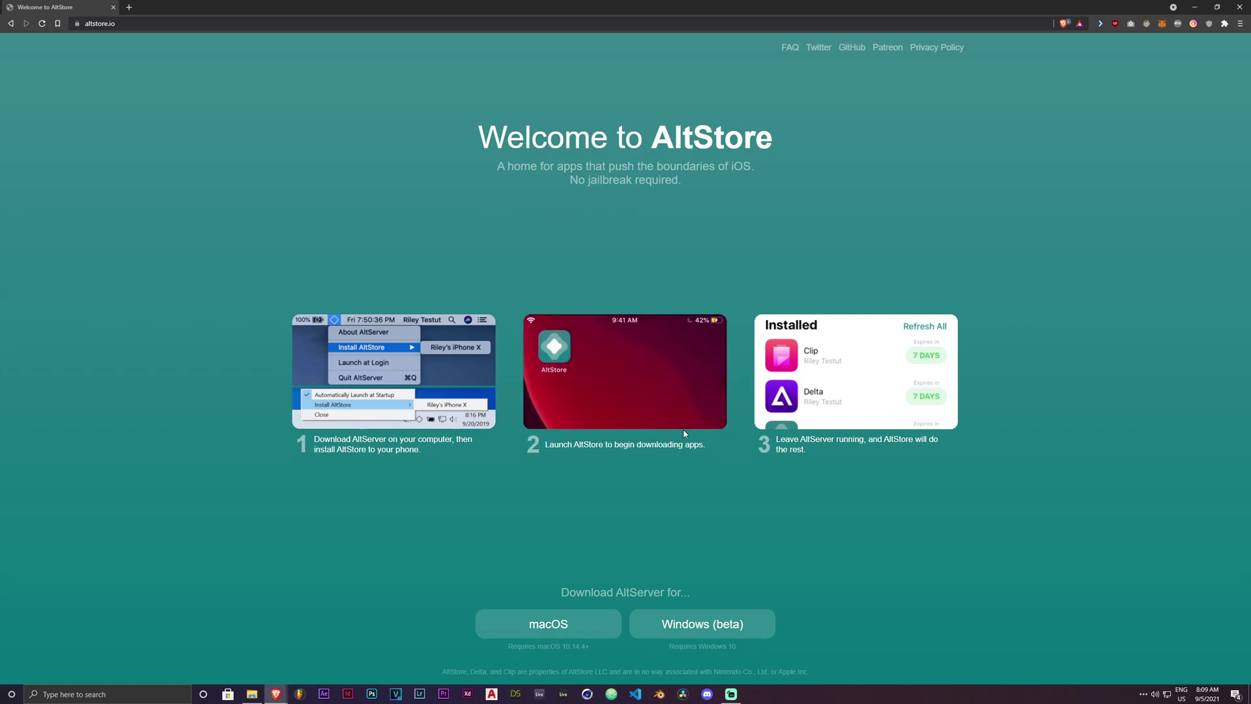
- Launch AltServer from the Start menu's Recently added list and open its tray menu
key(super)
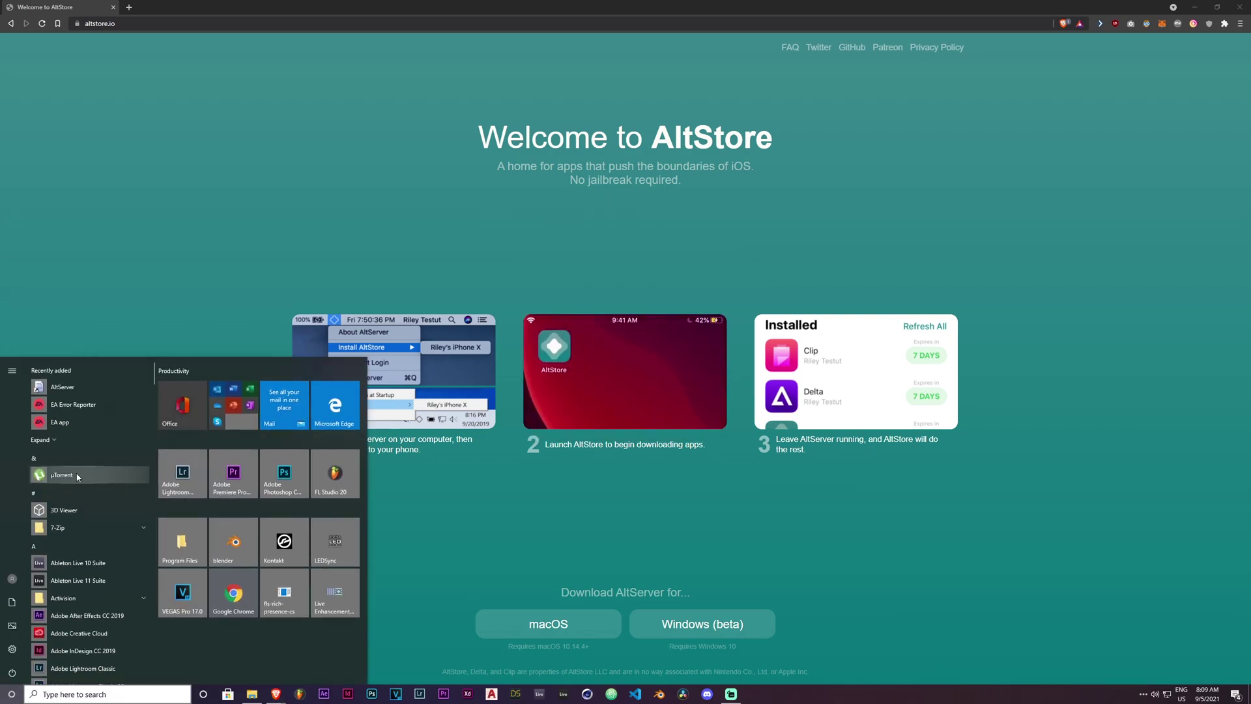
click(95, 387)
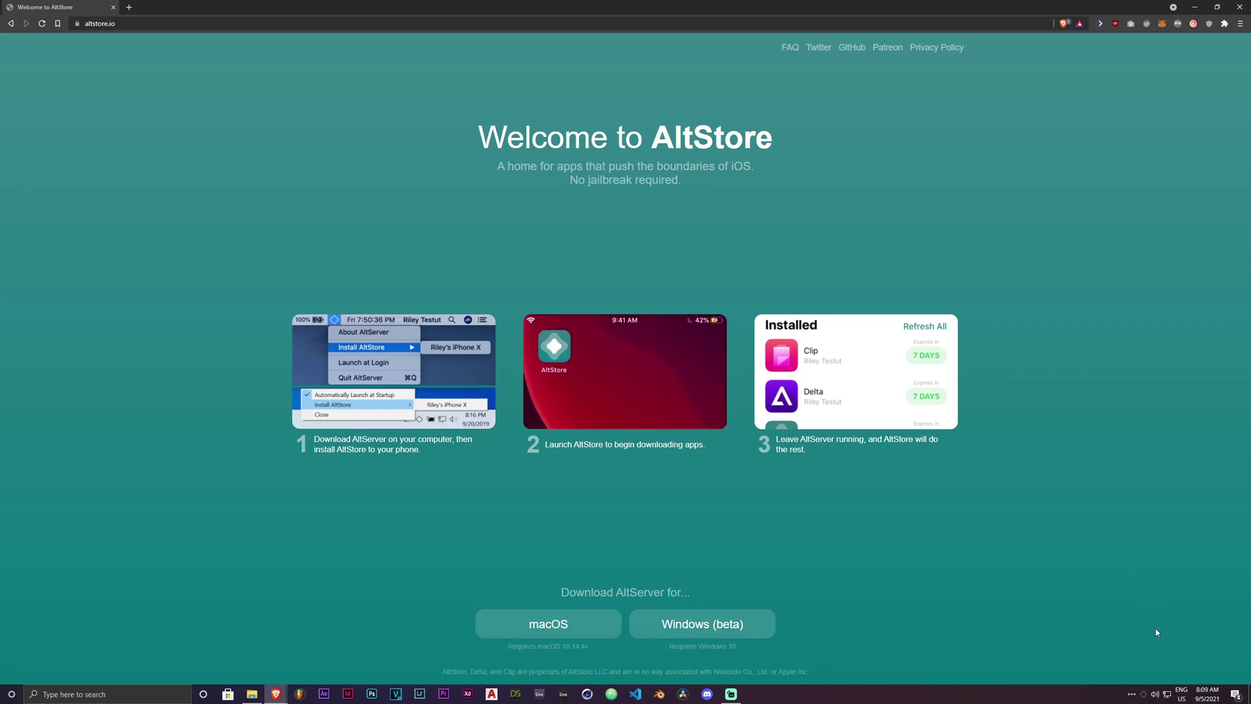
click(1147, 696)
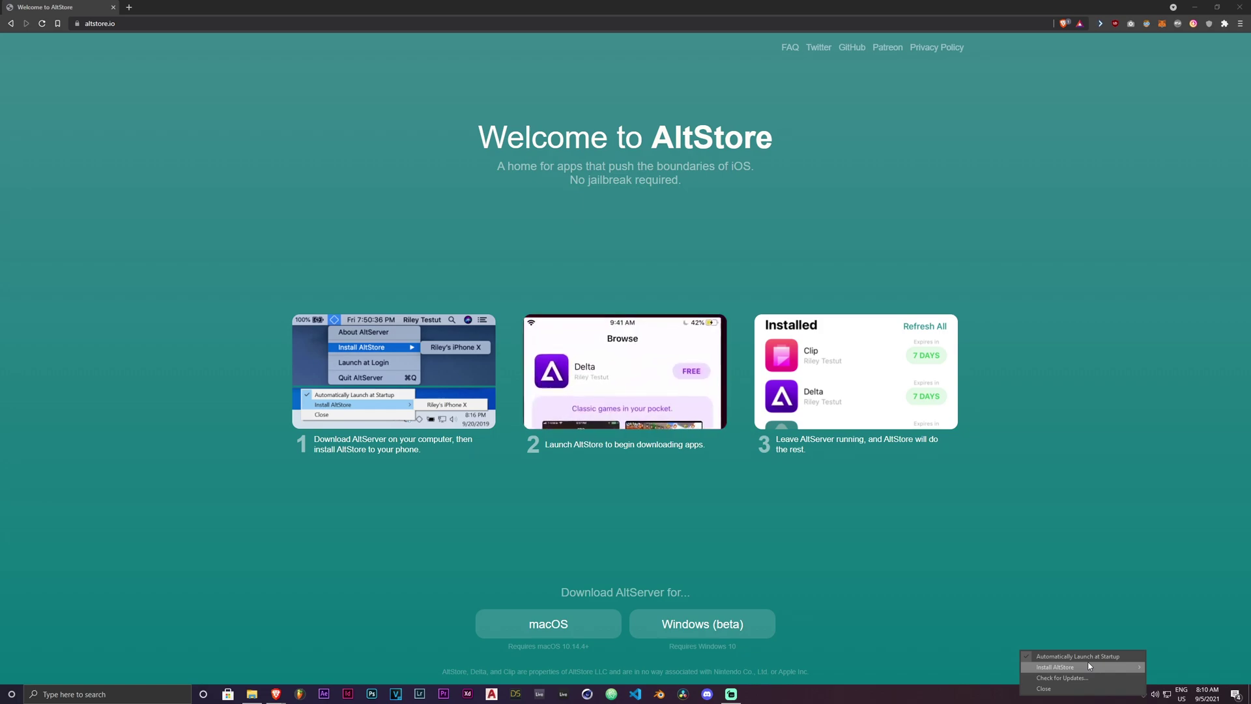
- Start installing AltStore onto the iPhone from AltServer's tray menu and begin the Apple ID sign-in
click(1143, 693)
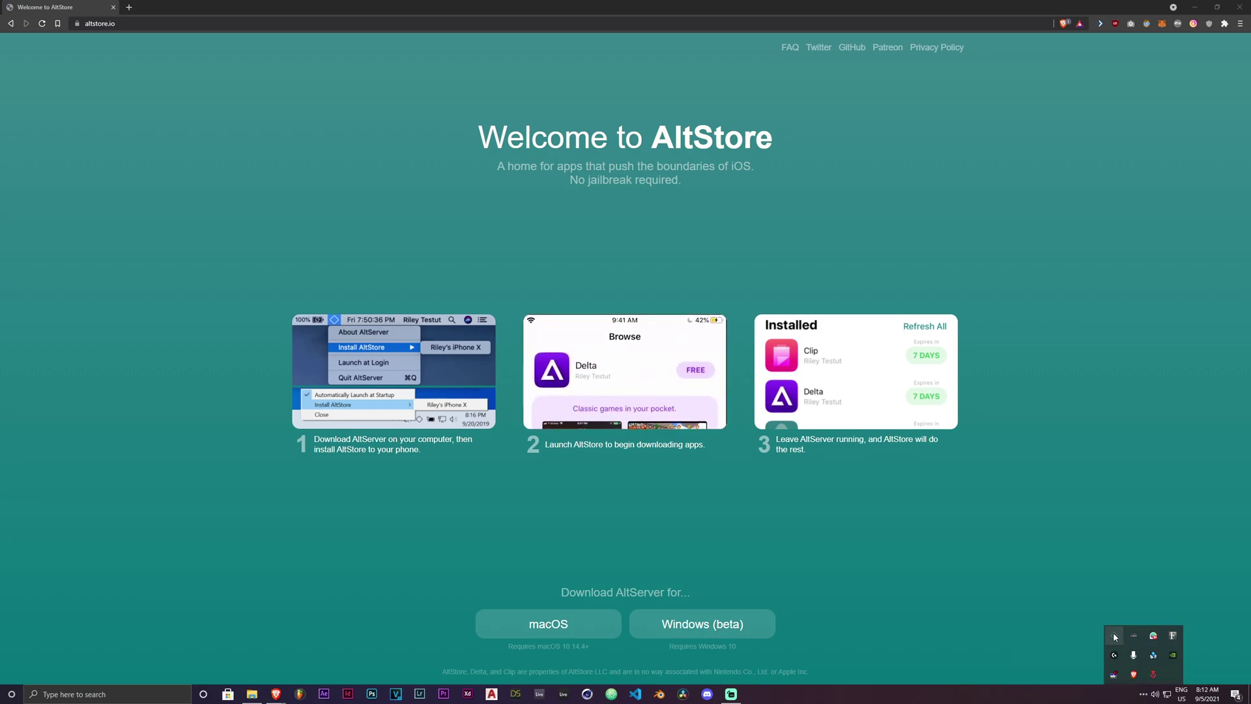
right_click(1113, 632)
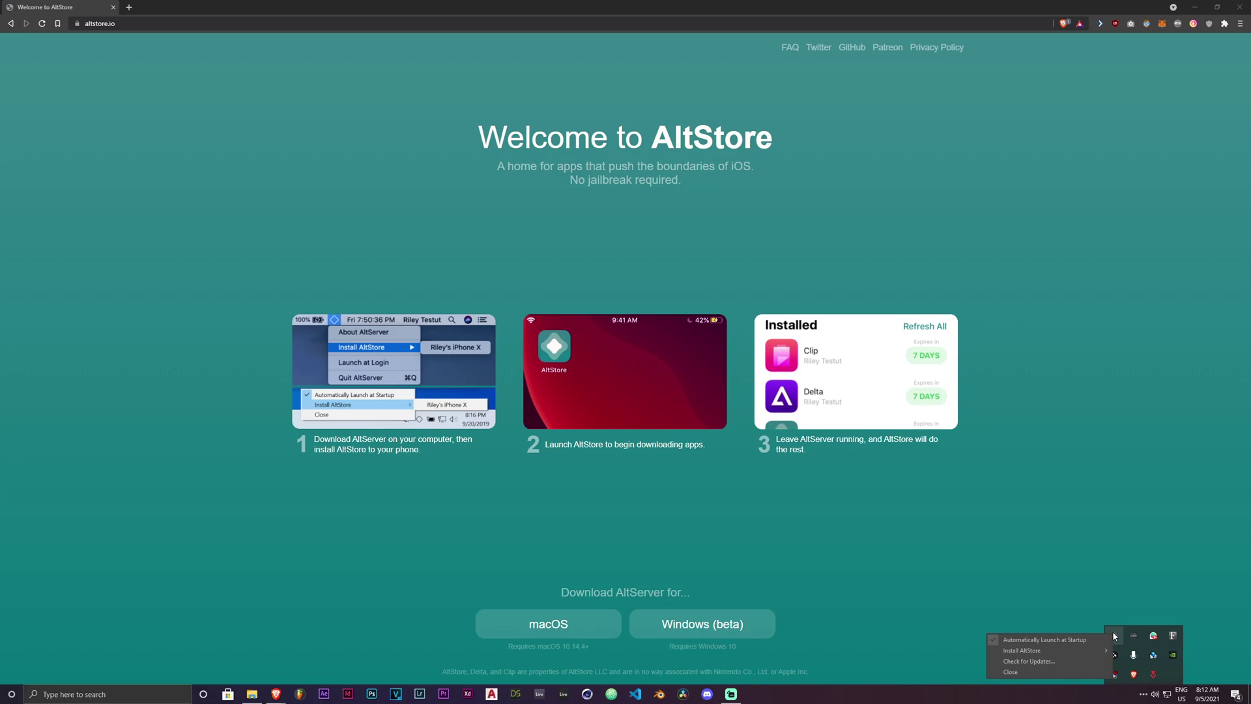
mouse_move(1036, 650)
click(1134, 651)
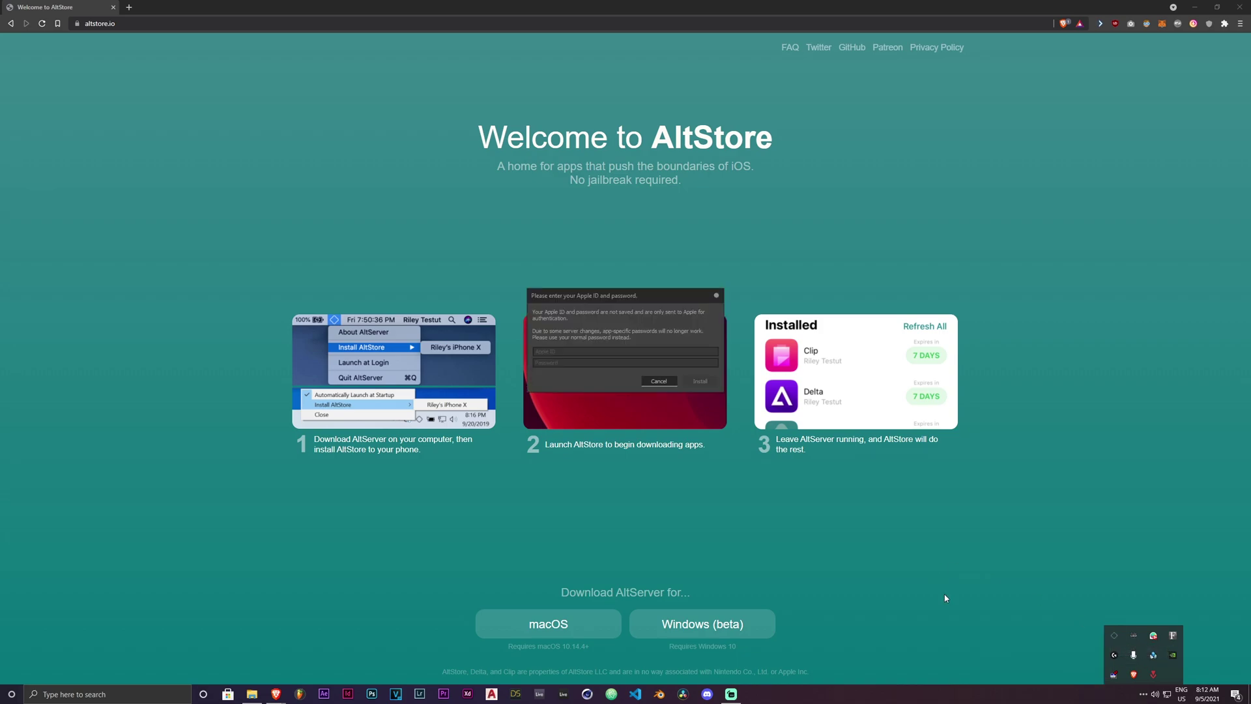
click(642, 350)
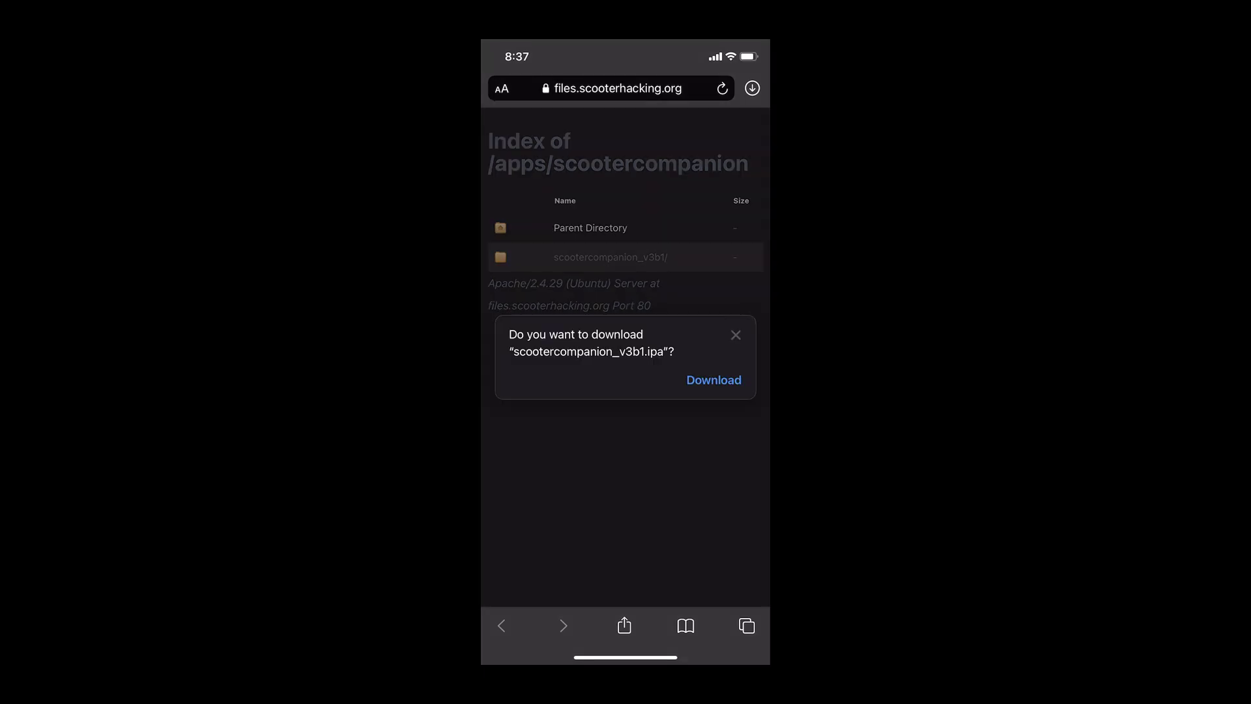
- Download scootercompanion_v3b1.ipa in Safari and share the finished file to AltStore
click(715, 380)
click(751, 88)
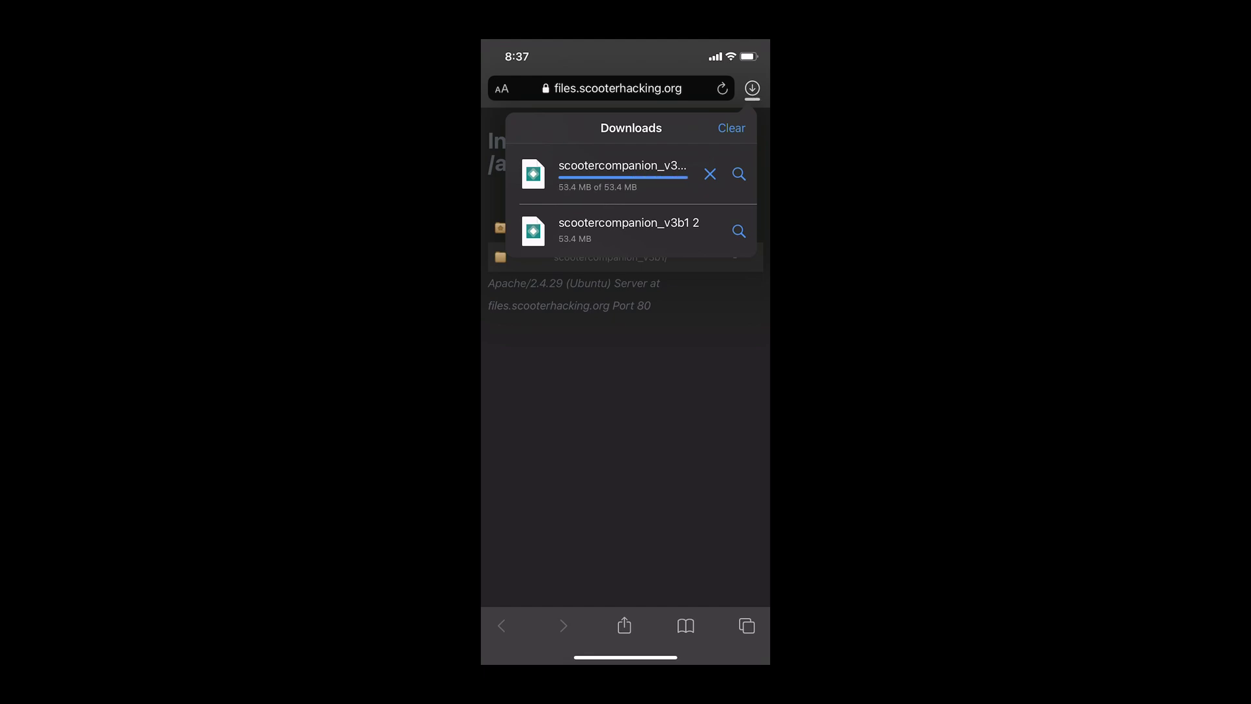
click(626, 174)
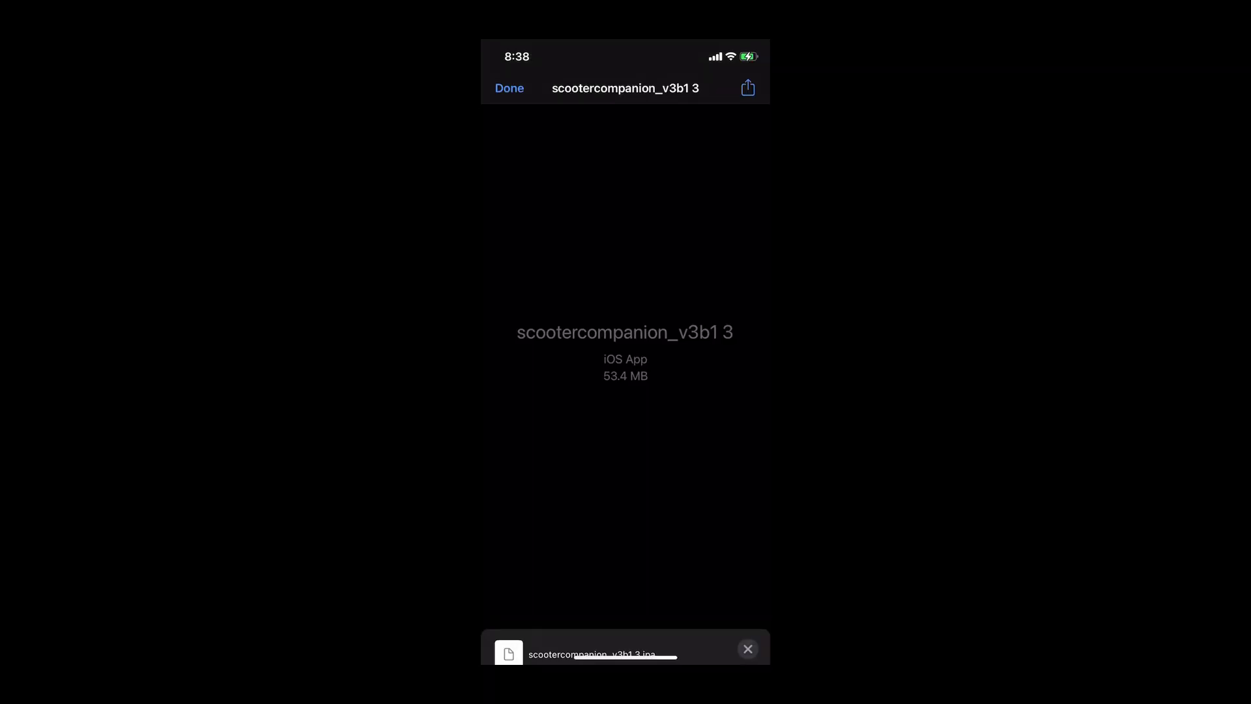
click(748, 89)
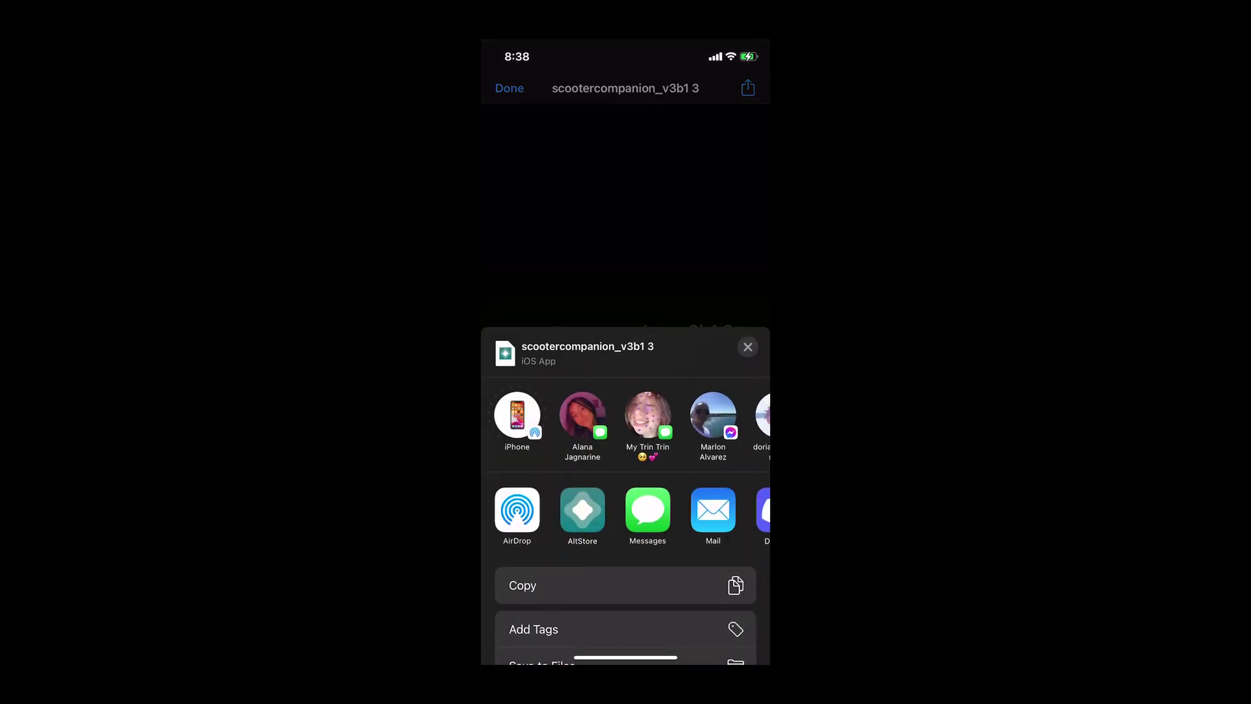
click(518, 534)
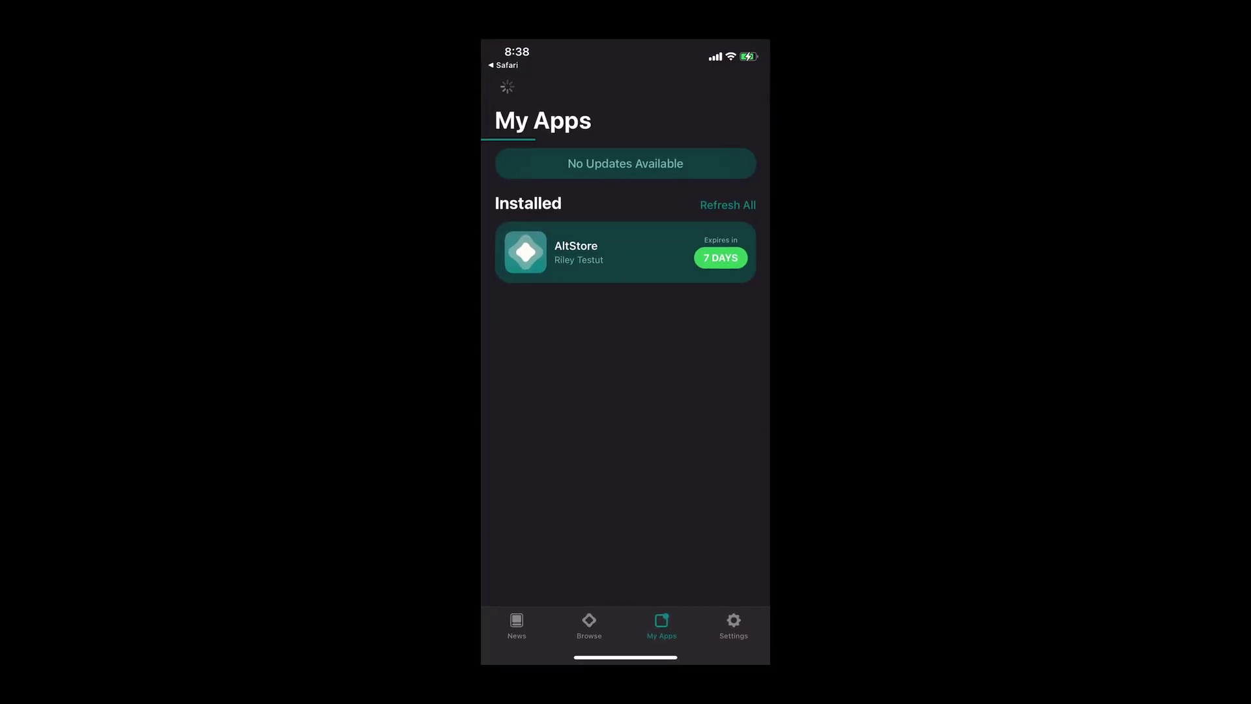
- Begin entering the Apple ID in AltStore's sign-in form to install Scooter Companion
click(626, 237)
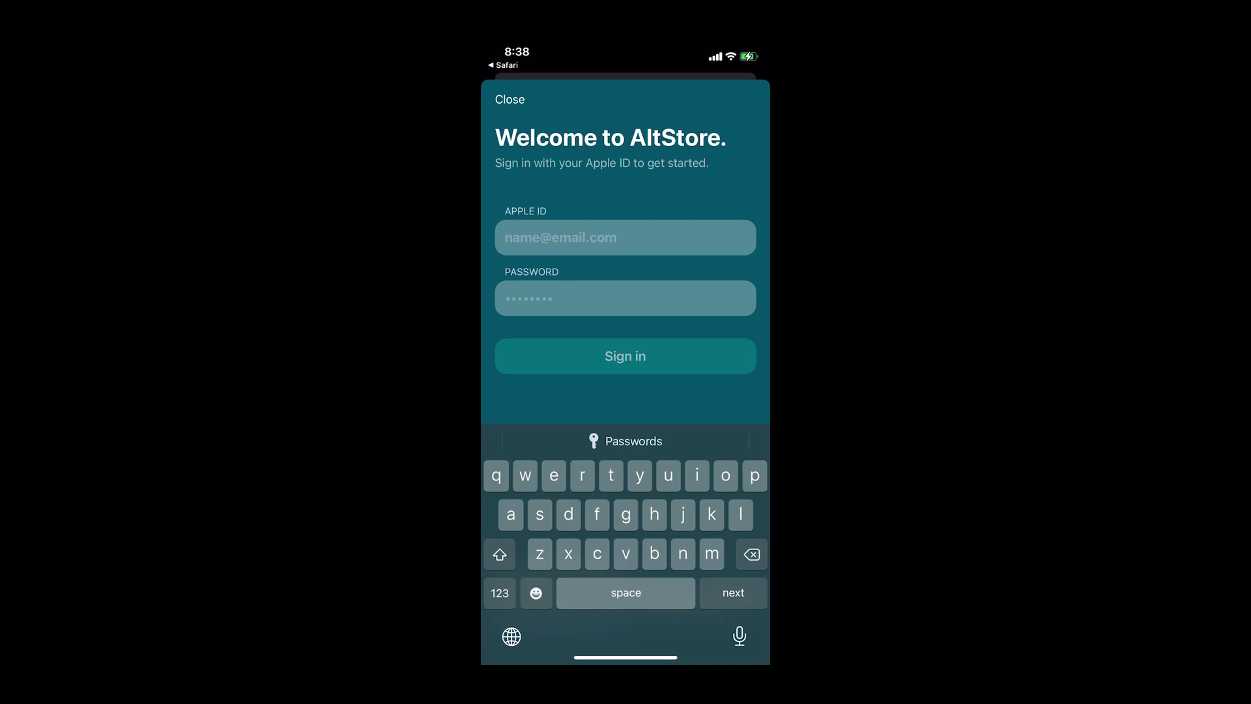
text(w)
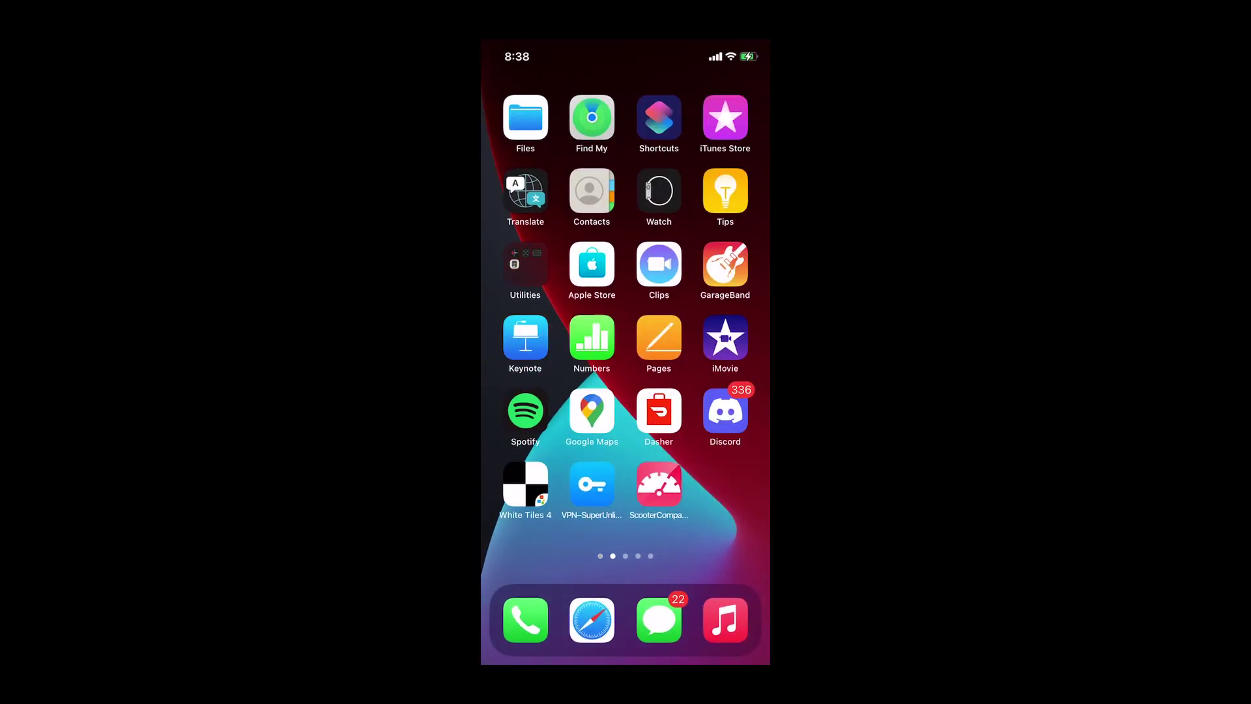
- Launch Scooter Companion, connect to the Ninebot G30 scooter, and view its Utilities and Firmware tabs
click(659, 484)
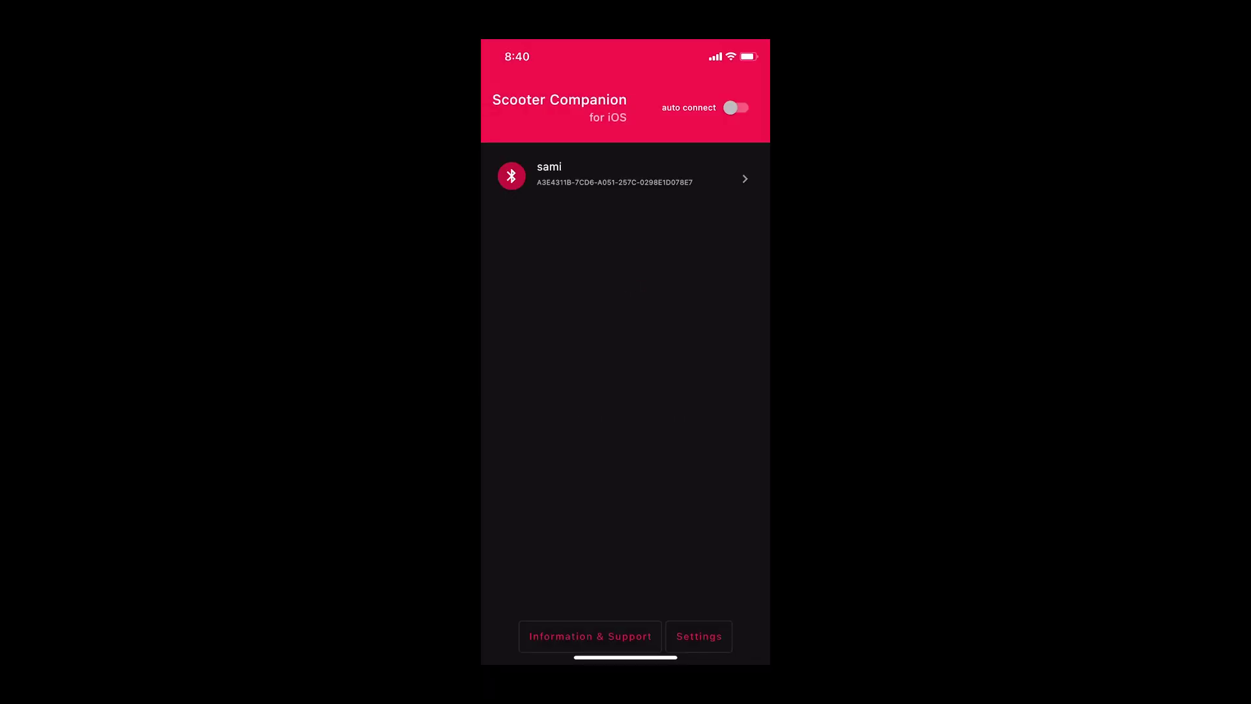
click(626, 176)
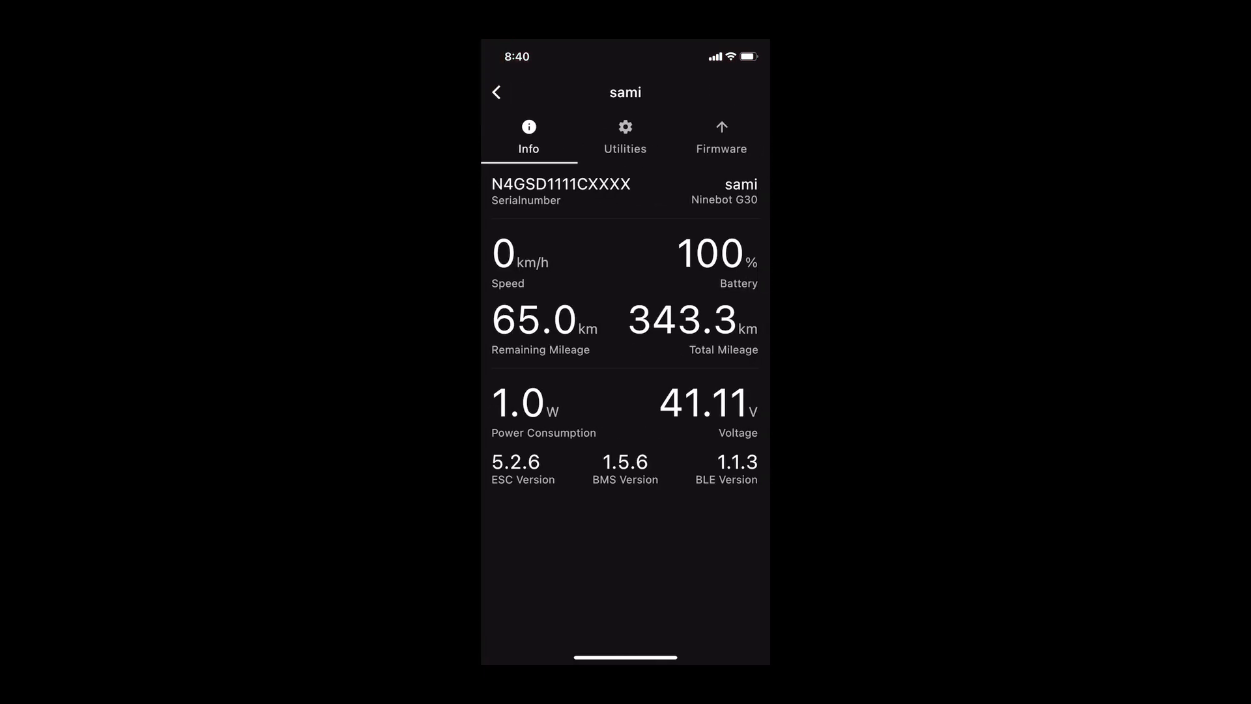
click(626, 136)
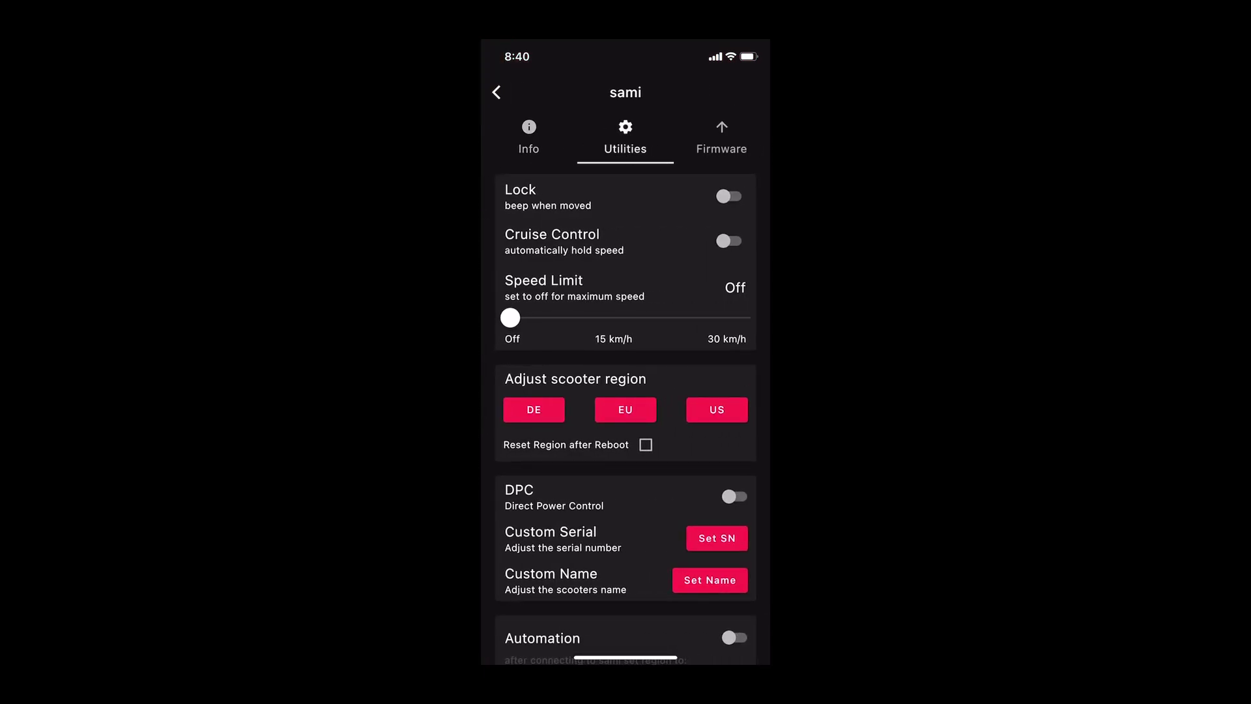
scroll(625, 391, down, 3)
click(722, 136)
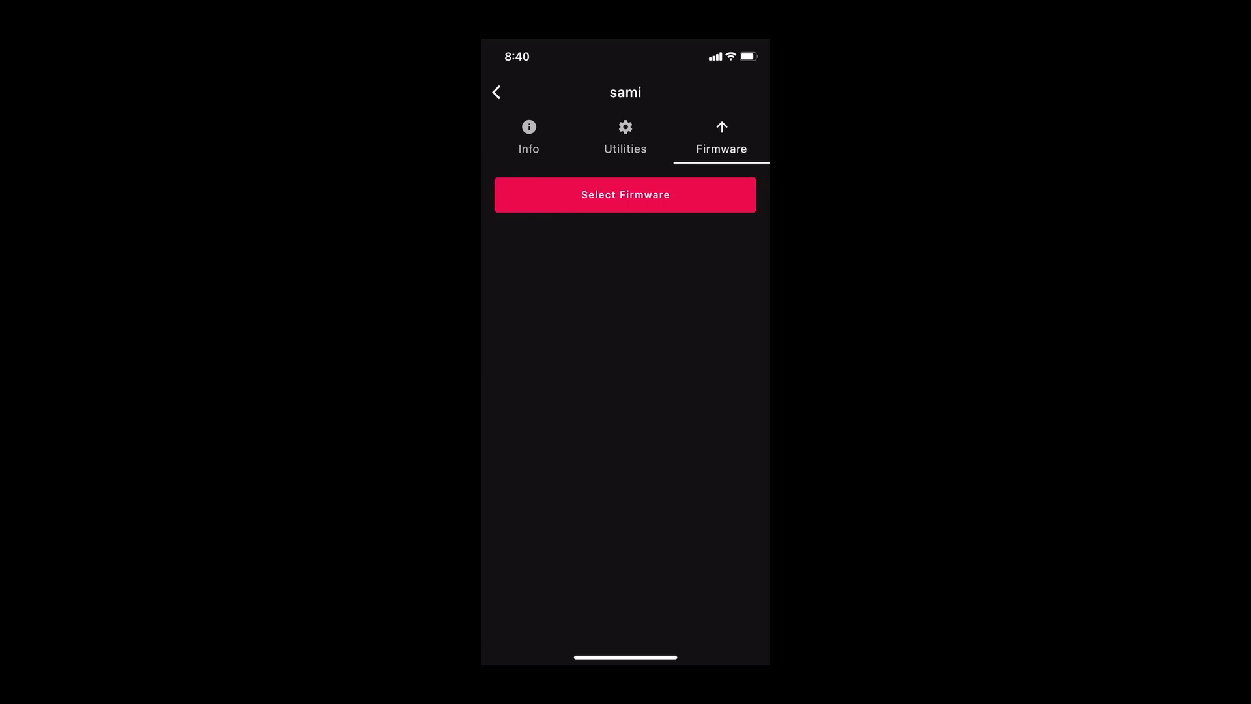